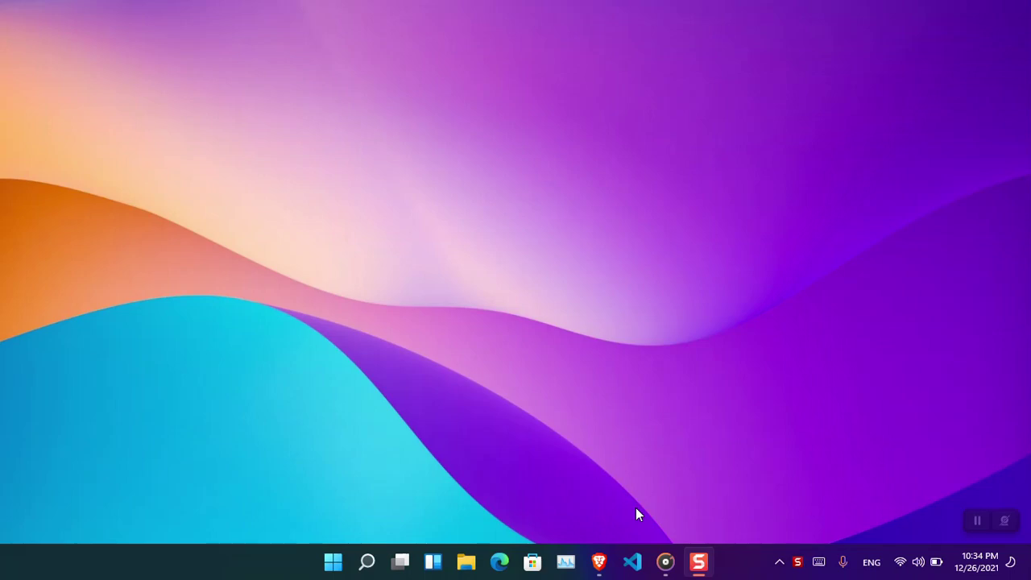
# Switch to Brave and review the article's CPU temperature notes, the thermal paste images and the list of temperature monitoring apps
pyautogui.click(598, 561)
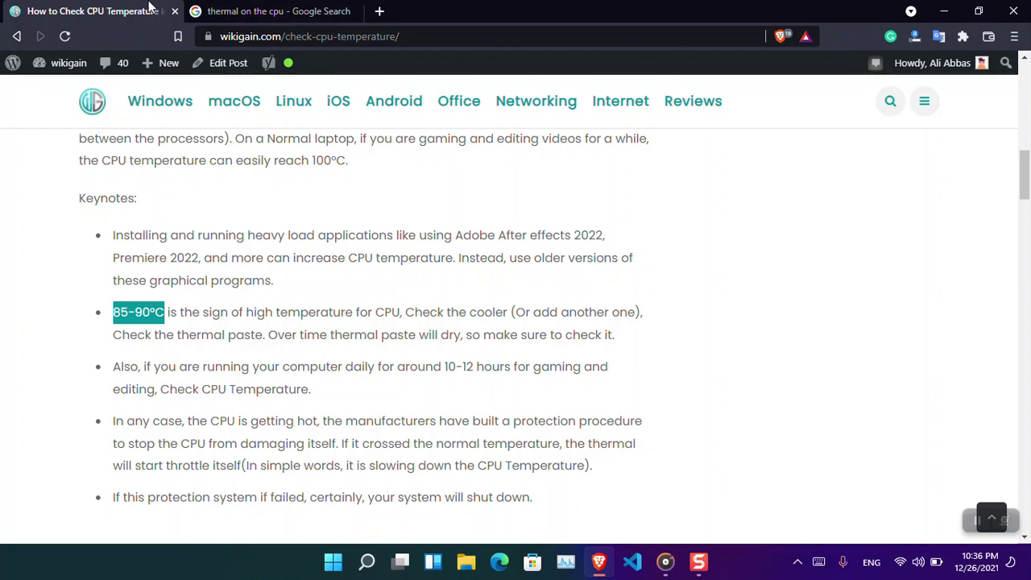
pyautogui.click(239, 10)
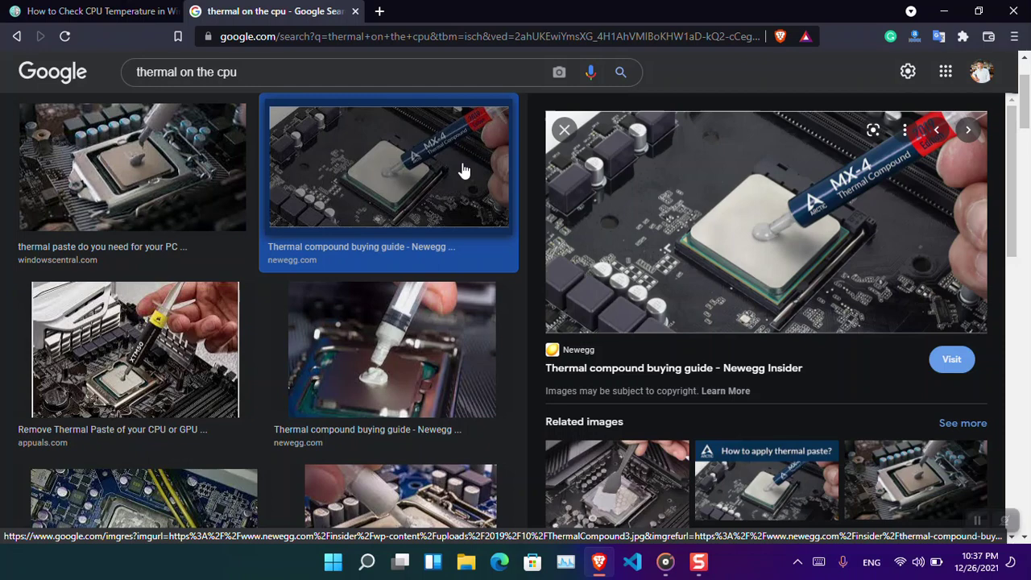
pyautogui.click(36, 11)
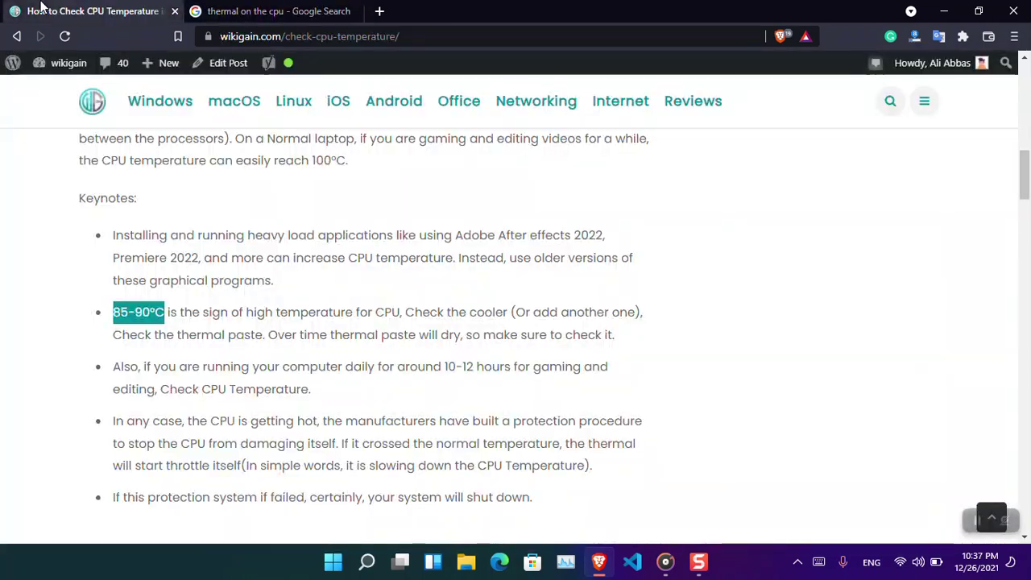
pyautogui.scroll(-6, 236, 157)
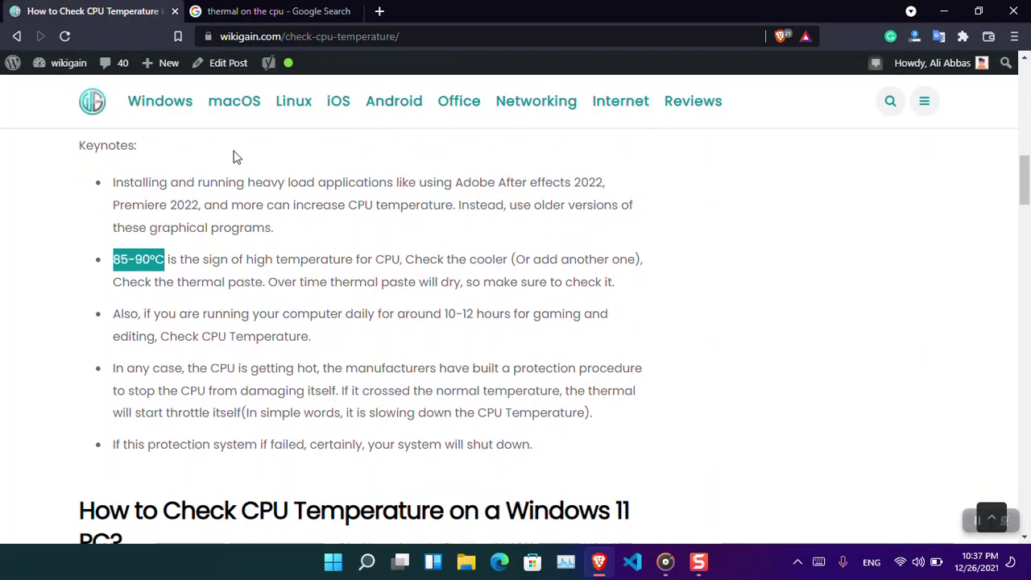
pyautogui.scroll(1, 235, 157)
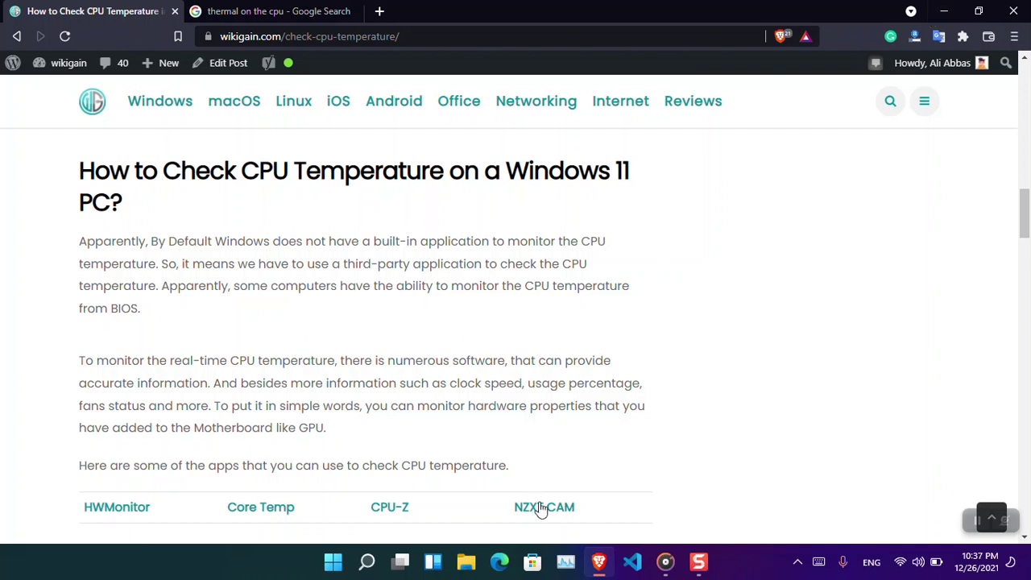
pyautogui.scroll(-2, 507, 366)
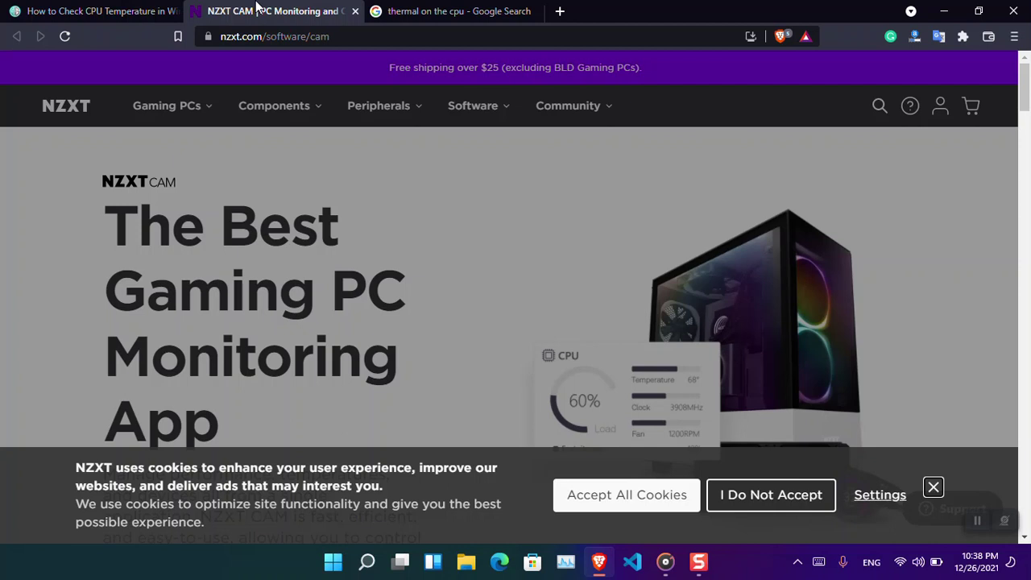
# Accept all cookies on the NZXT CAM page and bring up the CAM download section
pyautogui.click(539, 221)
pyautogui.click(670, 494)
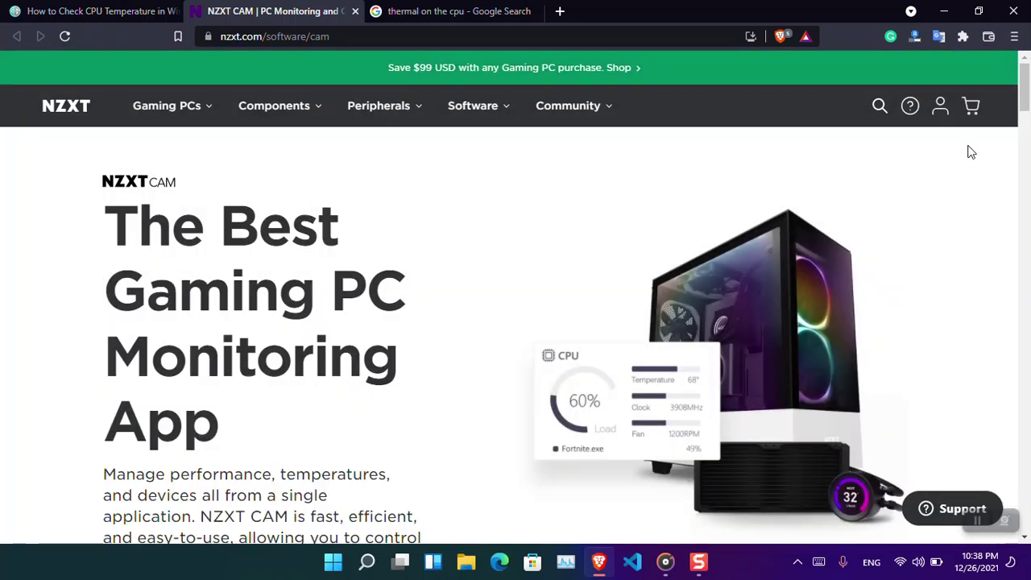
pyautogui.moveTo(1021, 101); pyautogui.dragTo(1025, 137)
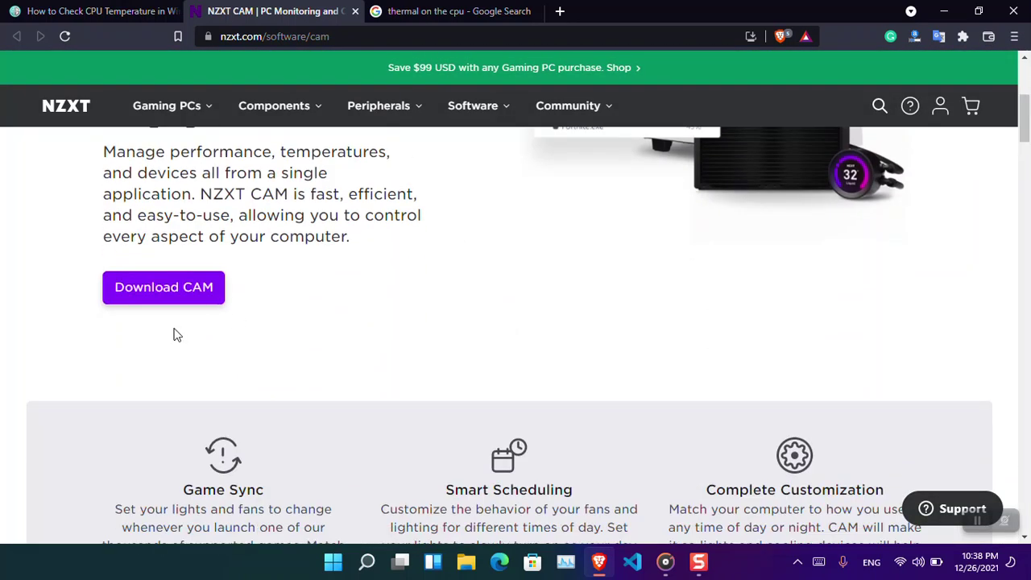
# Download NZXT-CAM-Setup.exe with the option to resume or show the existing download, run the installer and minimize the browser
pyautogui.click(202, 286)
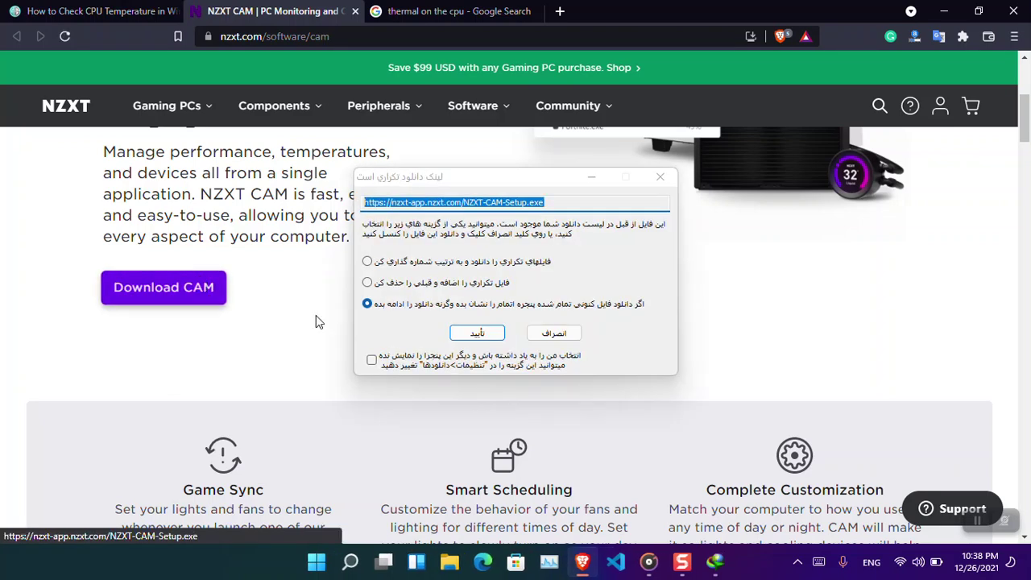
pyautogui.click(474, 332)
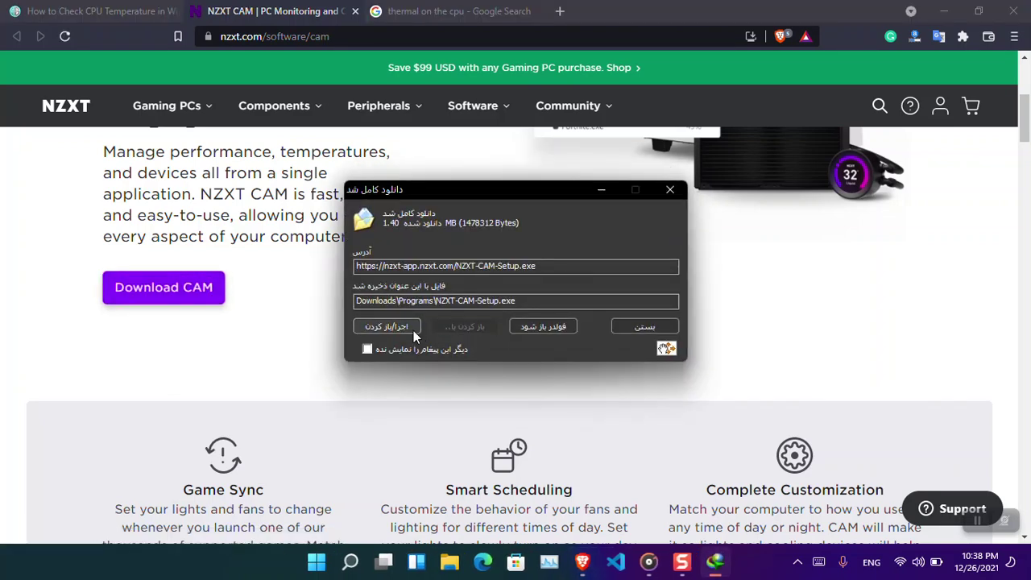
pyautogui.click(410, 329)
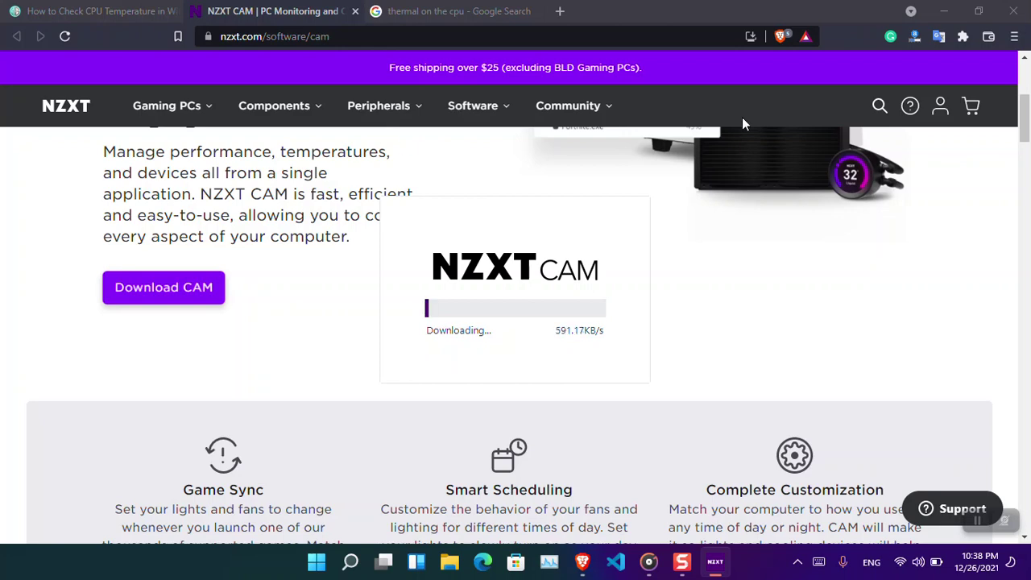
pyautogui.click(943, 11)
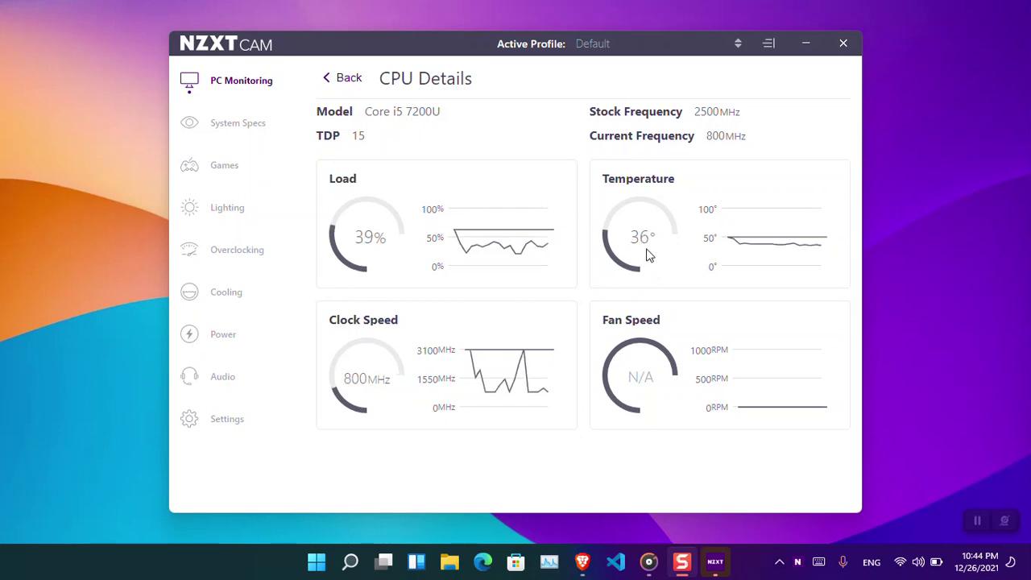
# Examine the CPU's load, temperature and clock speed graphs in its details view and return to the monitoring overview
pyautogui.moveTo(743, 239)
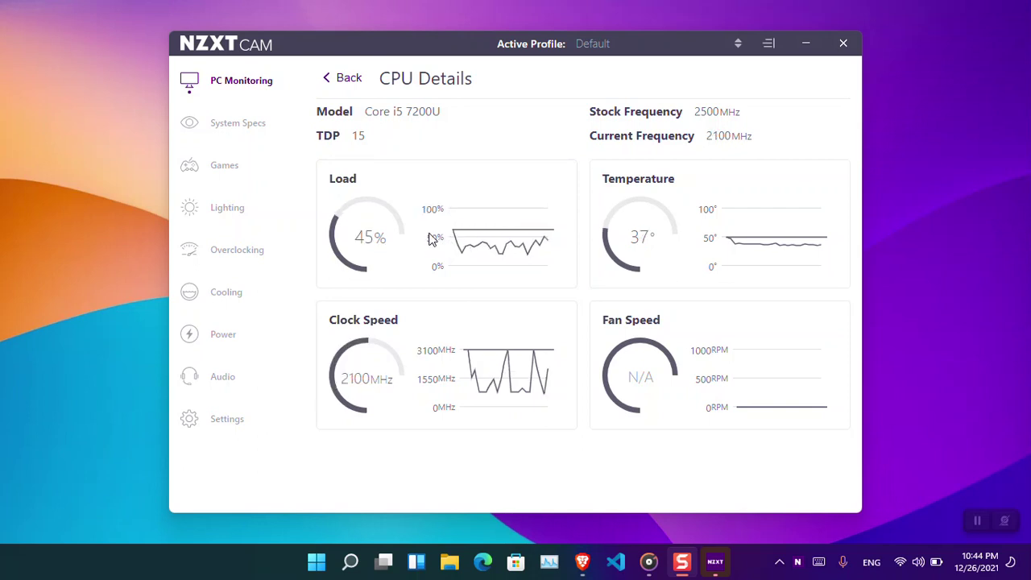
pyautogui.moveTo(461, 251)
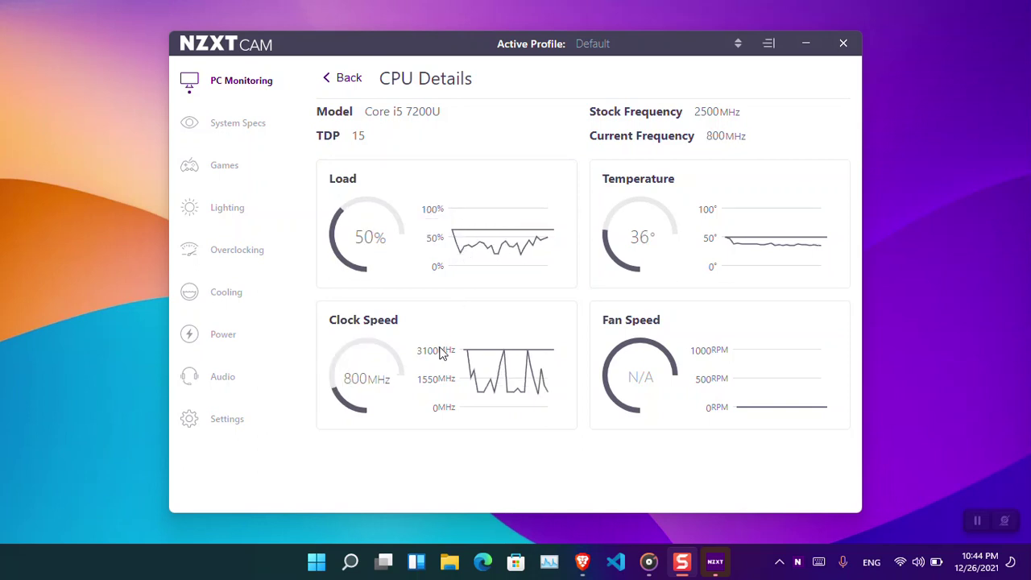
pyautogui.moveTo(473, 391)
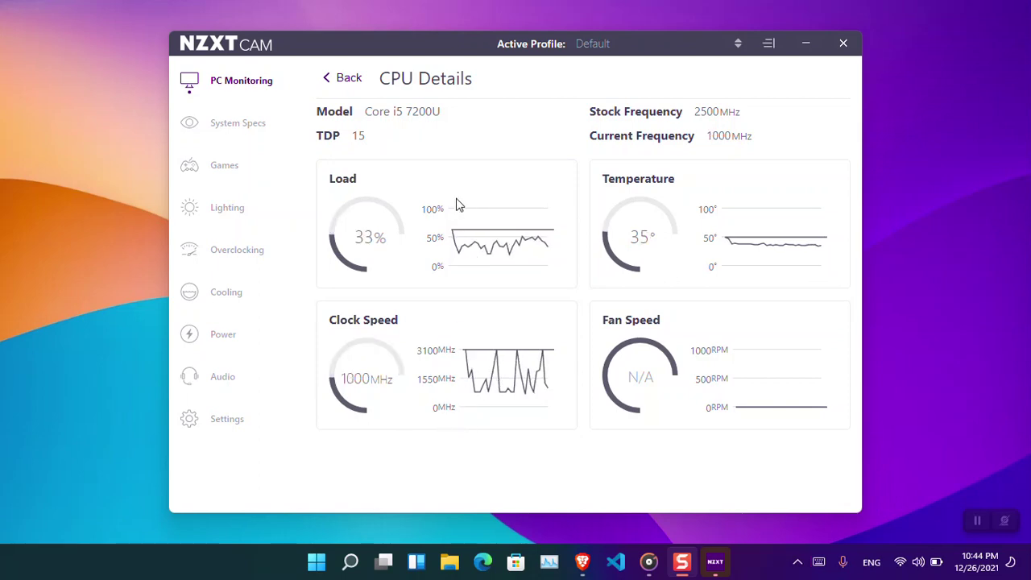
pyautogui.click(333, 86)
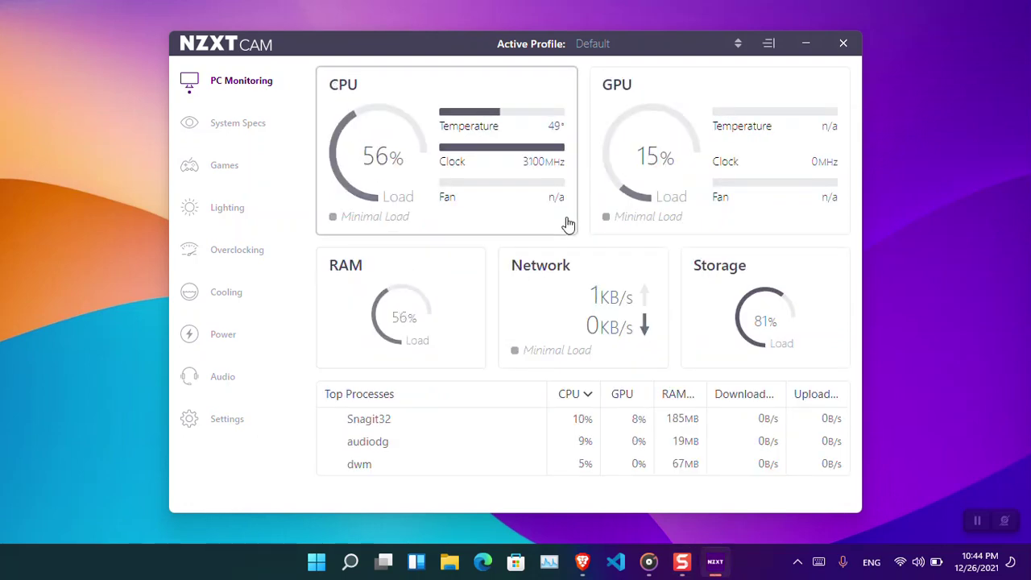
pyautogui.click(417, 162)
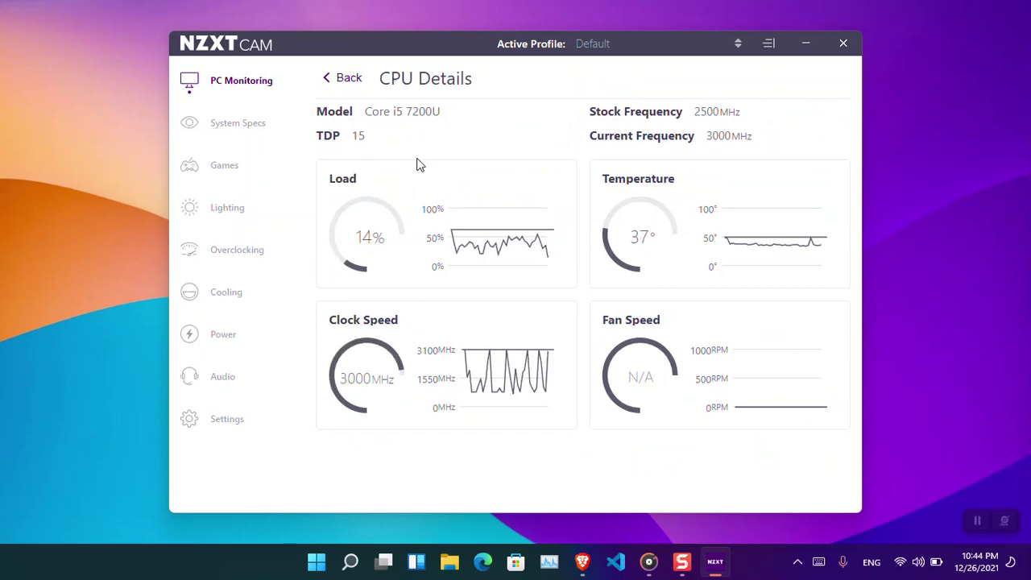
pyautogui.click(330, 78)
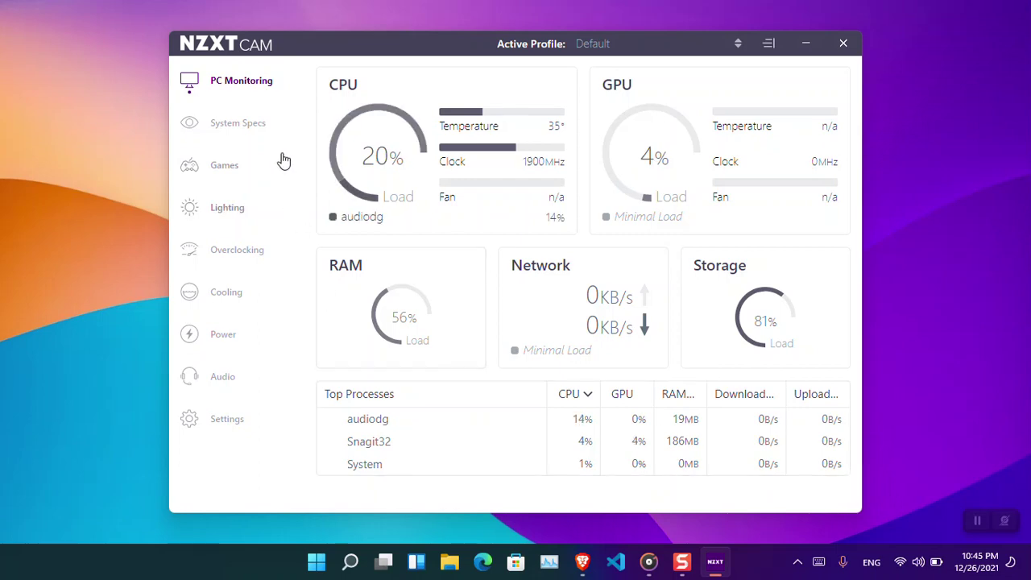
# View the system specs in NZXT CAM, and search Windows for System Information and open it maximized for comparison
pyautogui.click(254, 131)
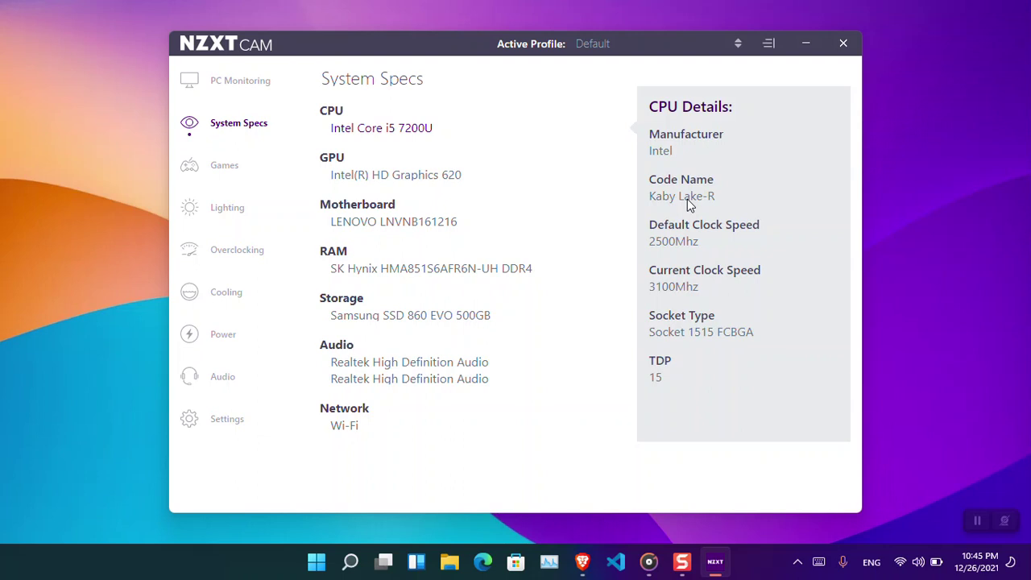
pyautogui.press('super')
pyautogui.write('infor')
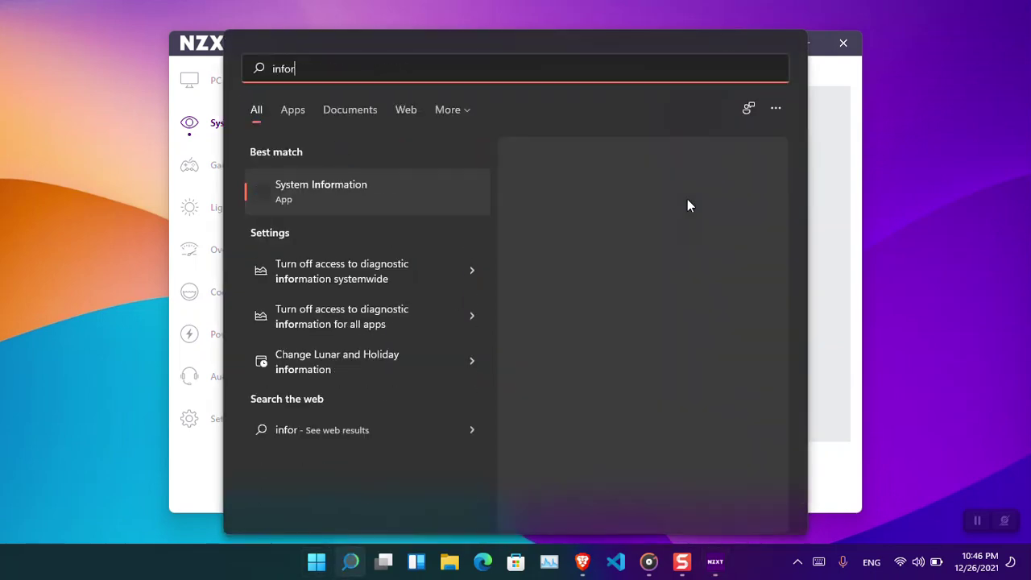
pyautogui.press('Return')
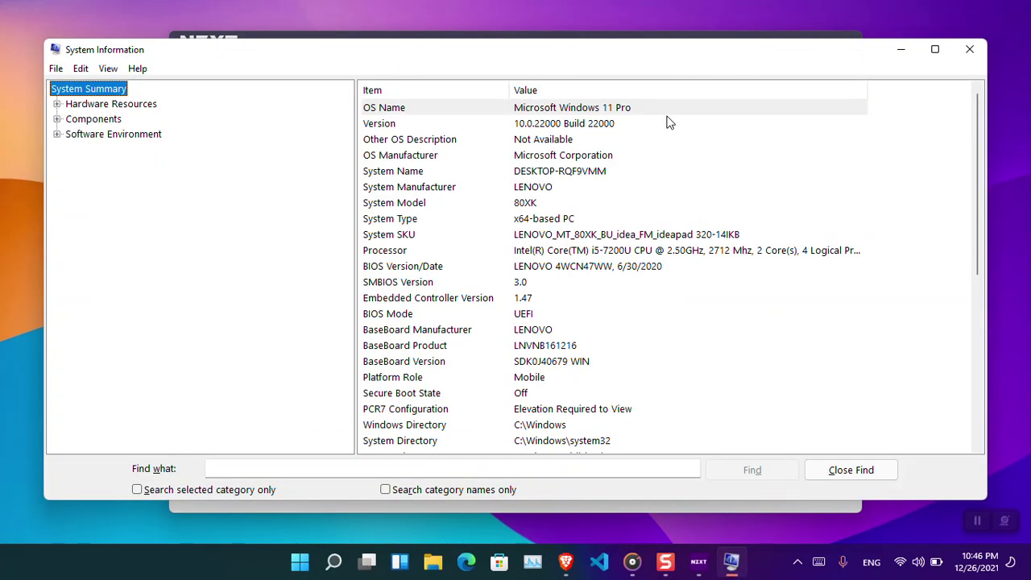
pyautogui.click(935, 51)
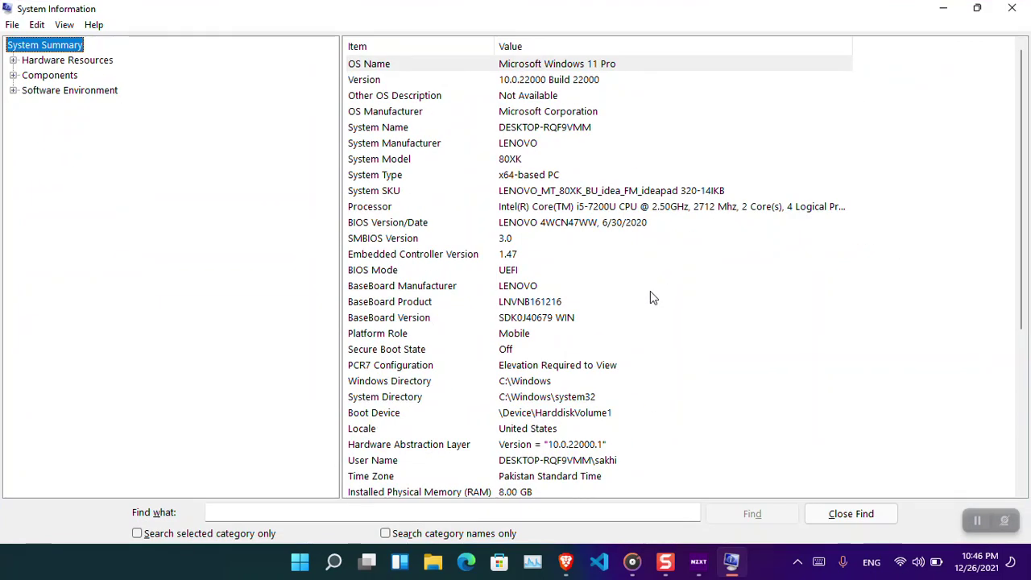
# Expand Hardware Resources, Components and Software Environment, inspect the Processor entry in the system summary, and close System Information
pyautogui.click(13, 60)
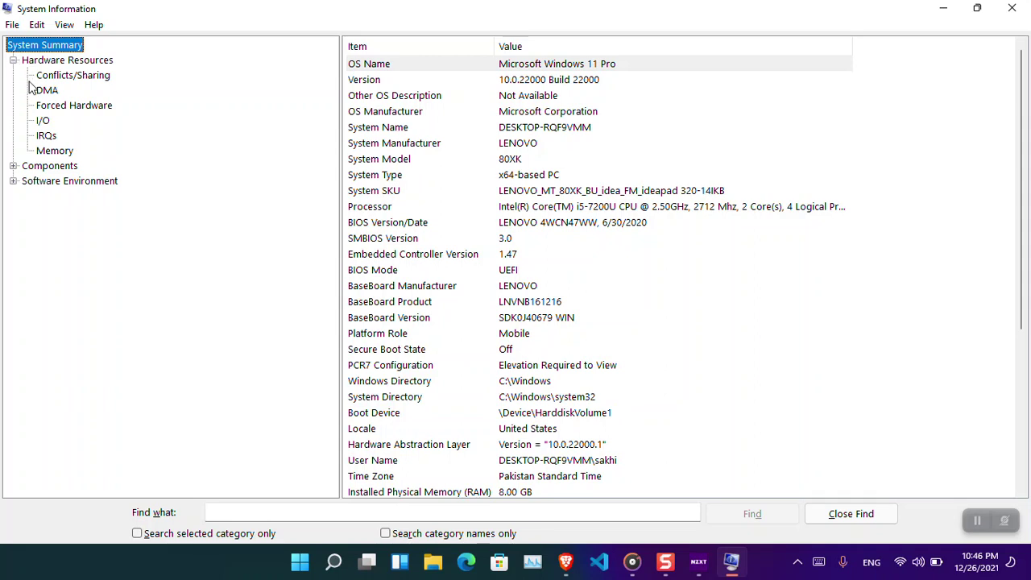
pyautogui.click(12, 166)
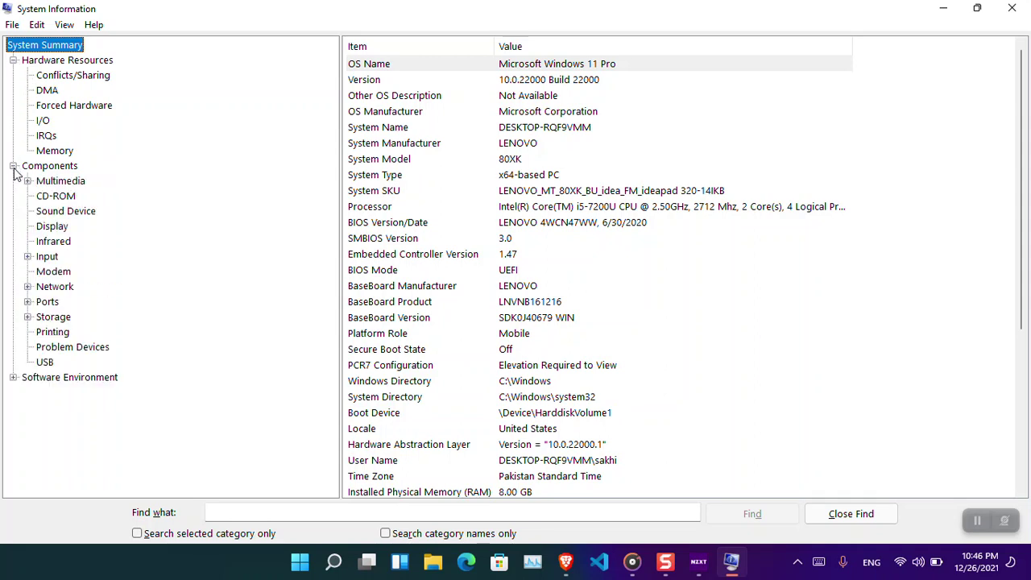
pyautogui.click(13, 377)
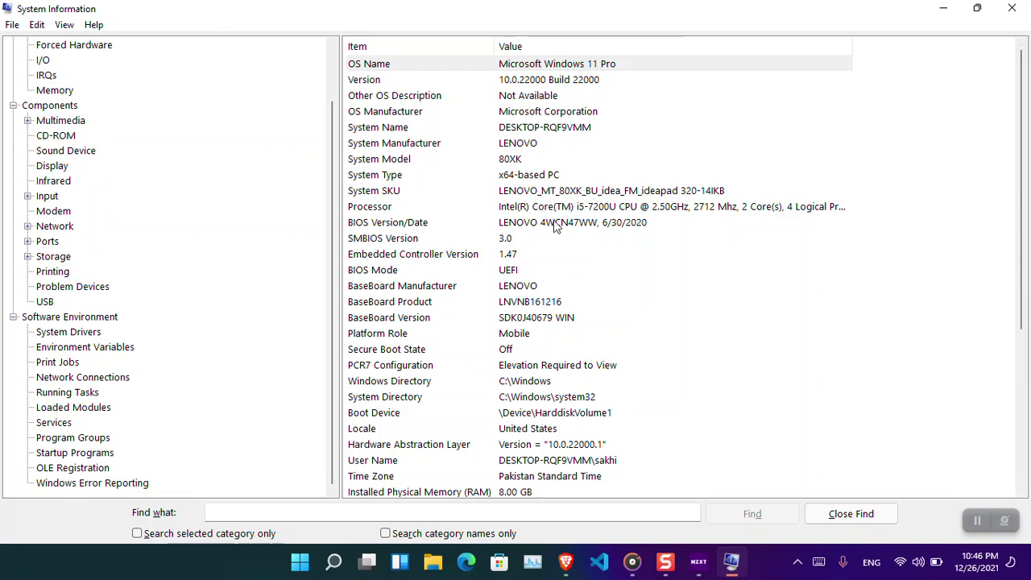
pyautogui.click(598, 211)
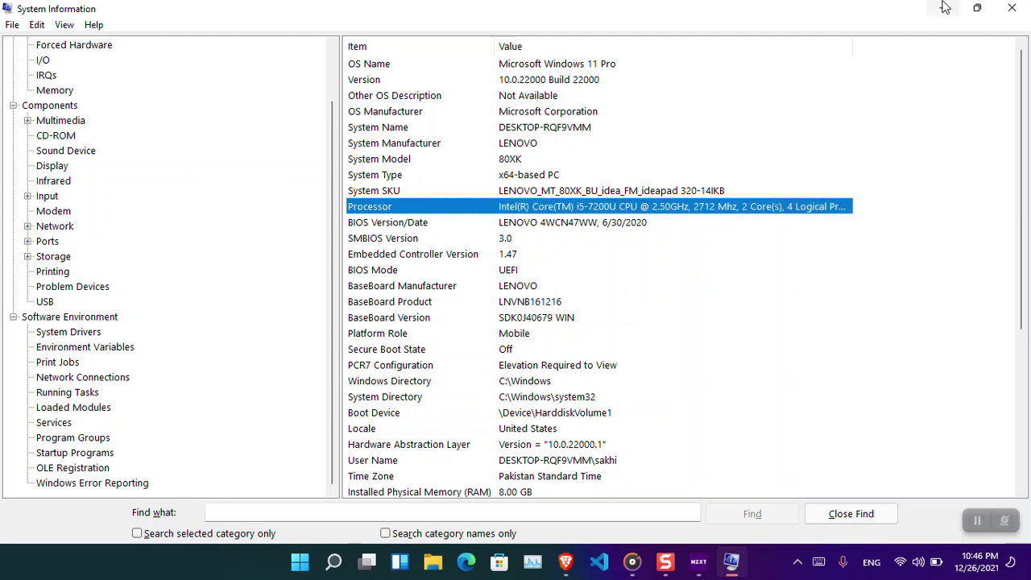
pyautogui.click(998, 6)
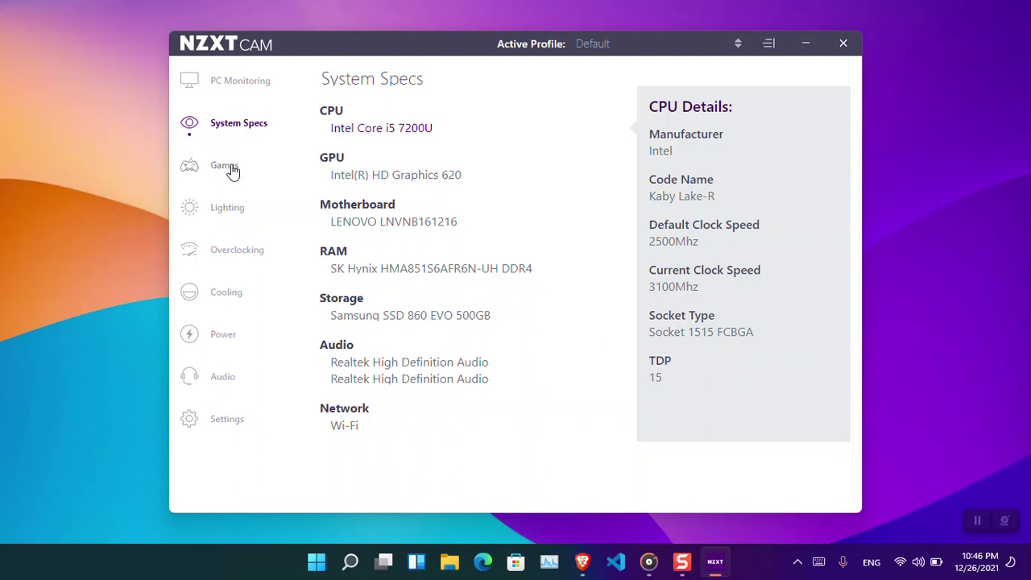
# Look through the Games, Lighting, Overclocking, Cooling, Power and Audio pages of NZXT CAM and return to PC Monitoring
pyautogui.click(231, 171)
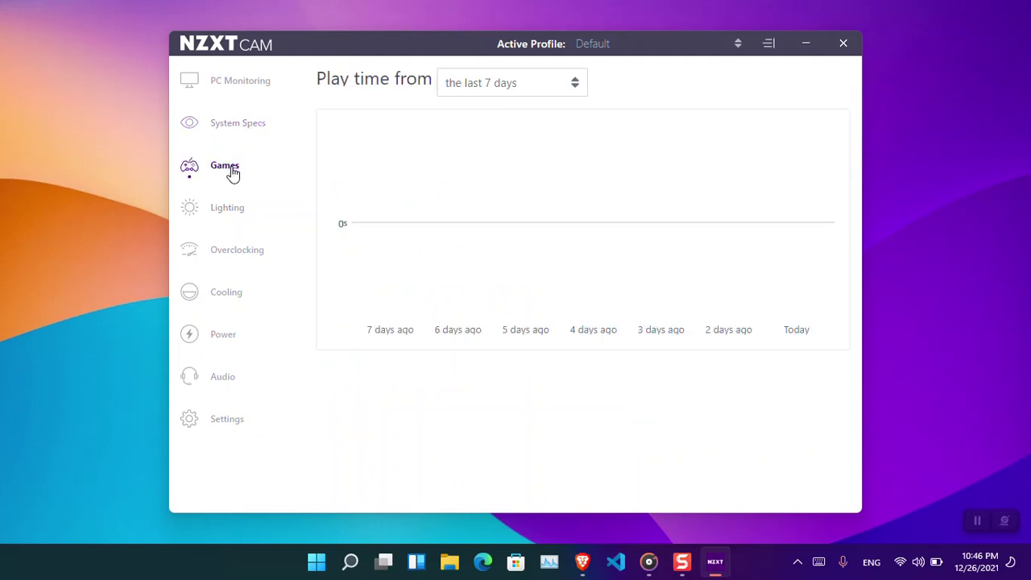
pyautogui.click(239, 211)
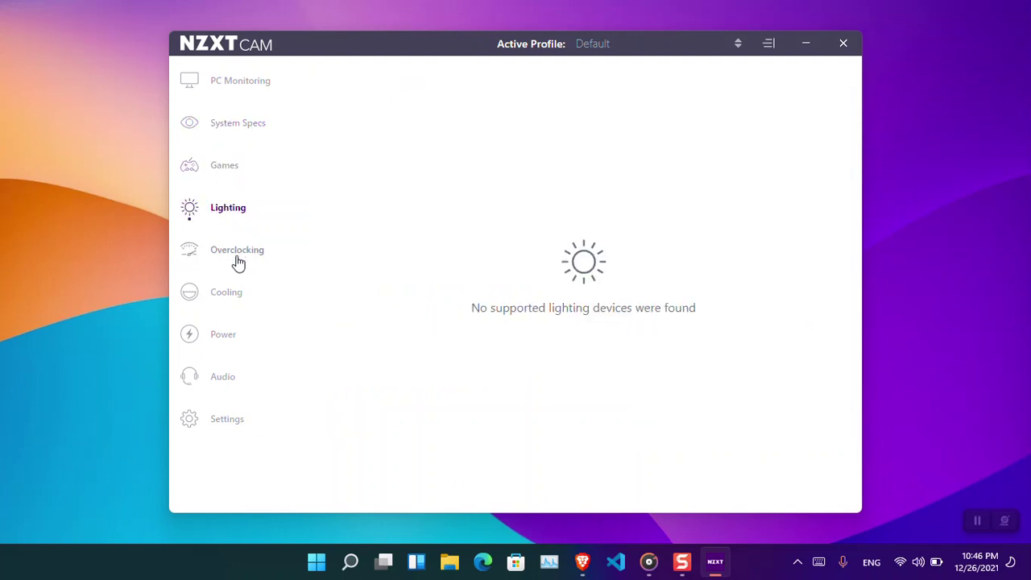
pyautogui.click(237, 256)
pyautogui.click(234, 297)
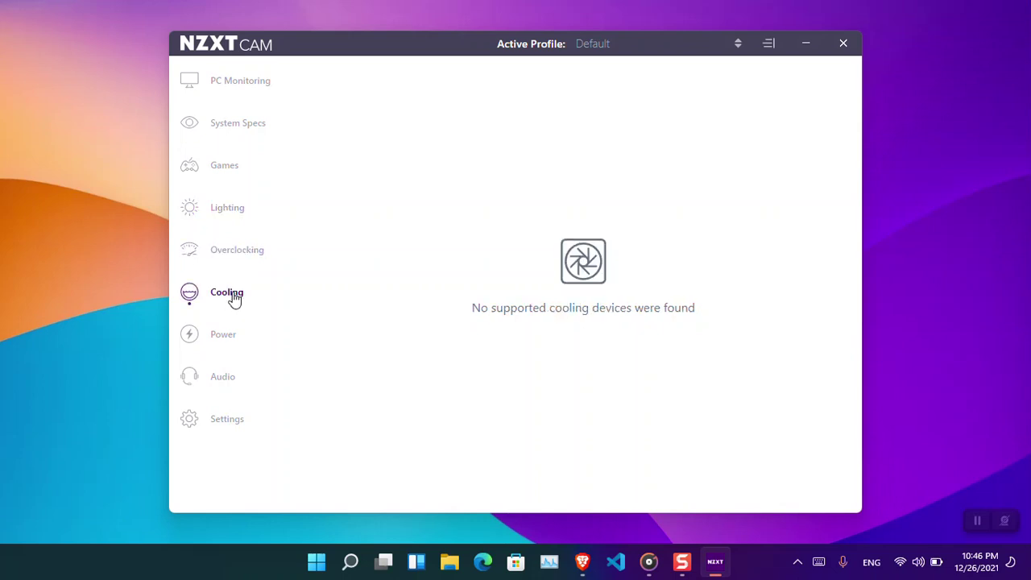
pyautogui.click(217, 346)
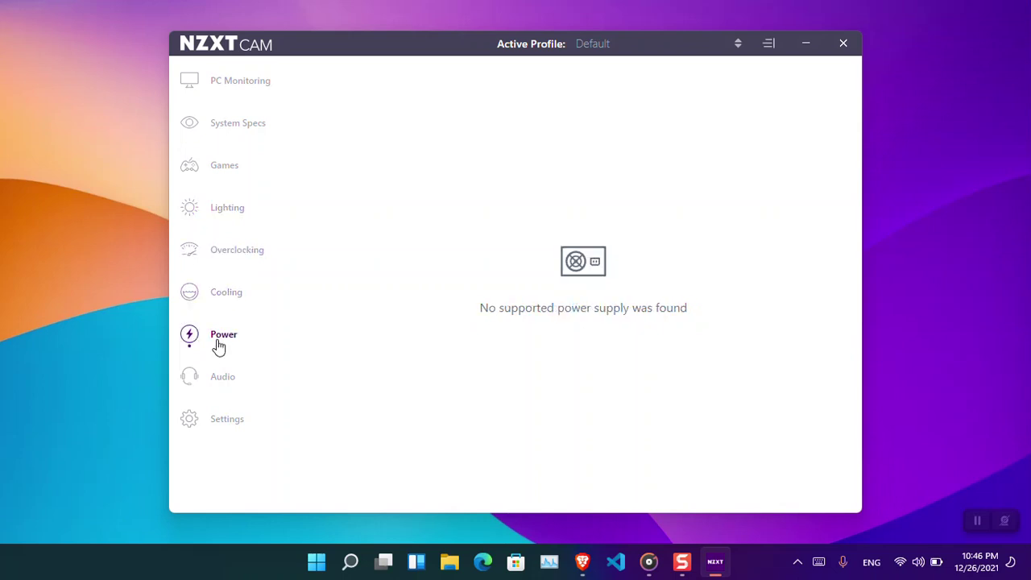
pyautogui.click(220, 379)
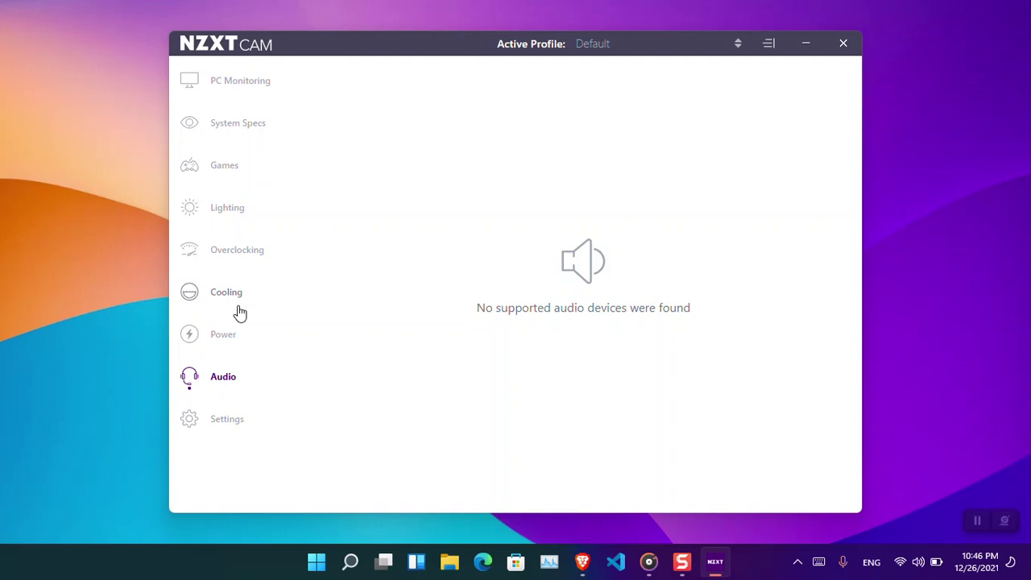
pyautogui.click(238, 82)
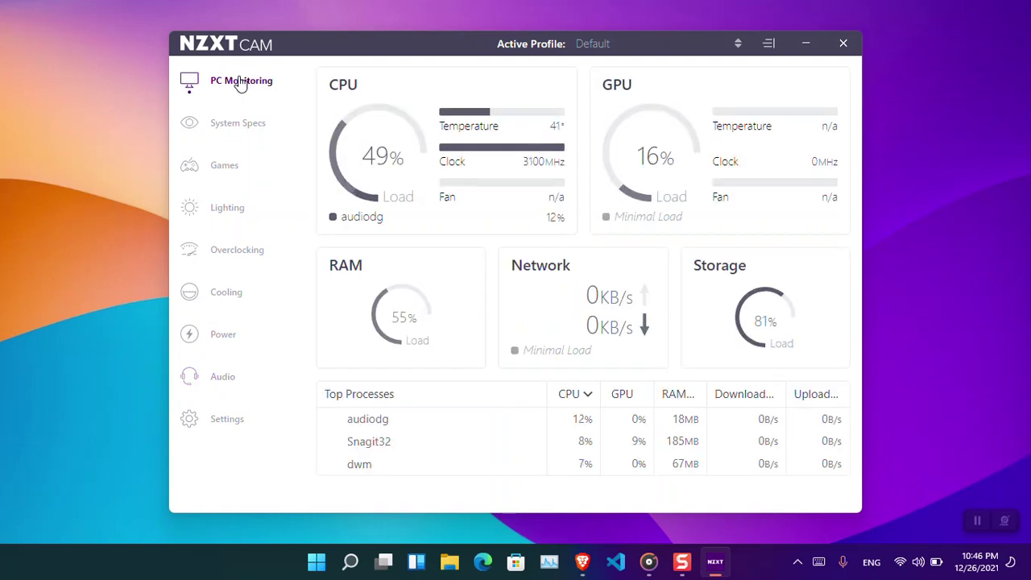